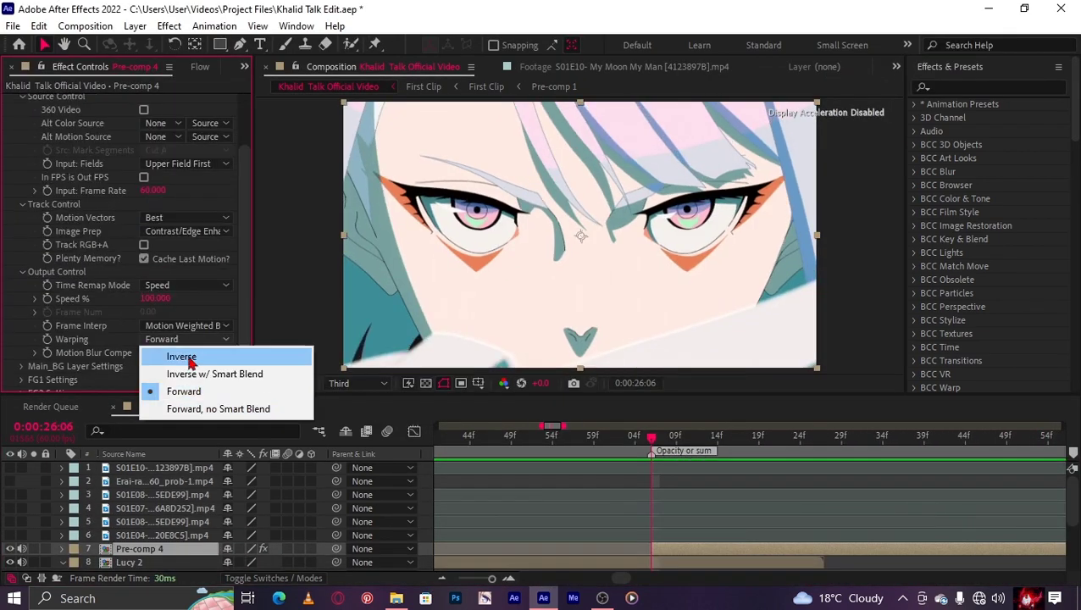
# Set the Warping of Pre-comp 4 to Inverse and pre-compose the layer as "Lucy Zoom In*".
pyautogui.click(182, 354)
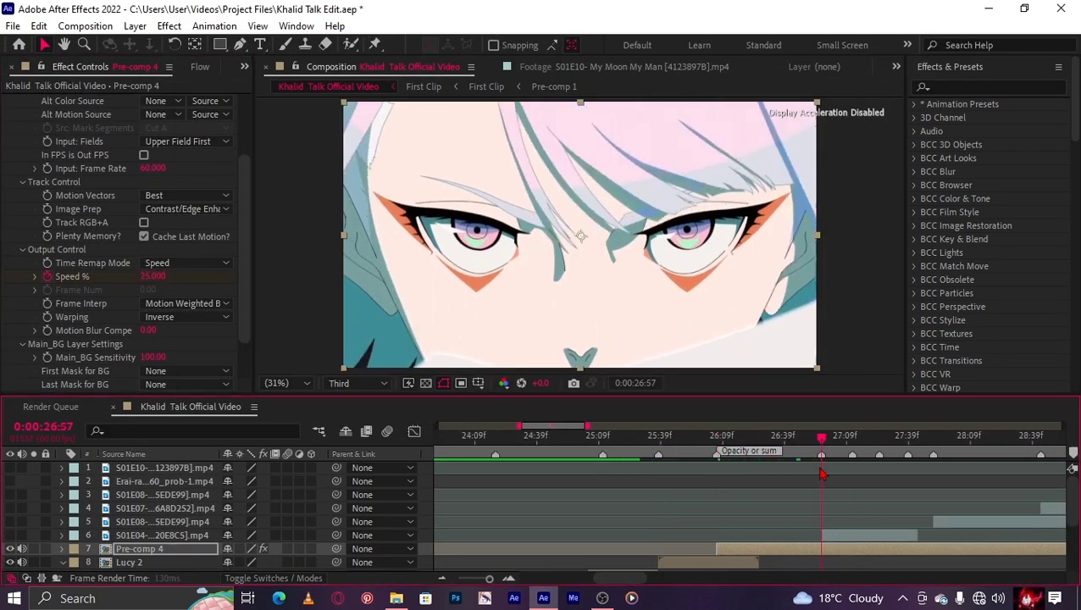
pyautogui.hotkey('ctrl', 'shift', 'c')
pyautogui.write('Lucy Zoom In*')
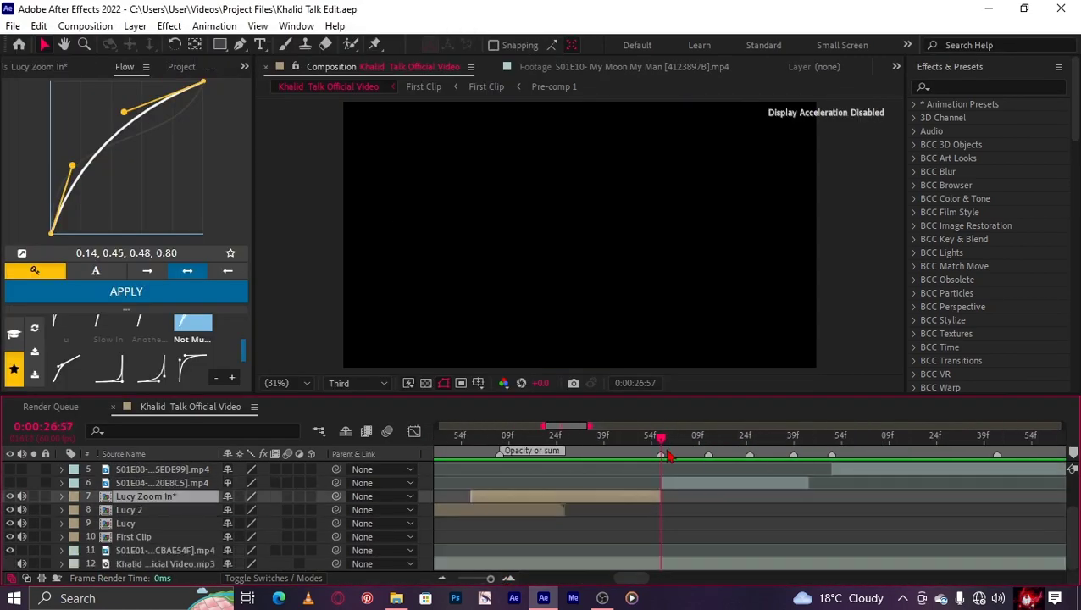
# Open the editor of the Looks effect on the upper Lucy Zoom In* layer.
pyautogui.click(627, 485)
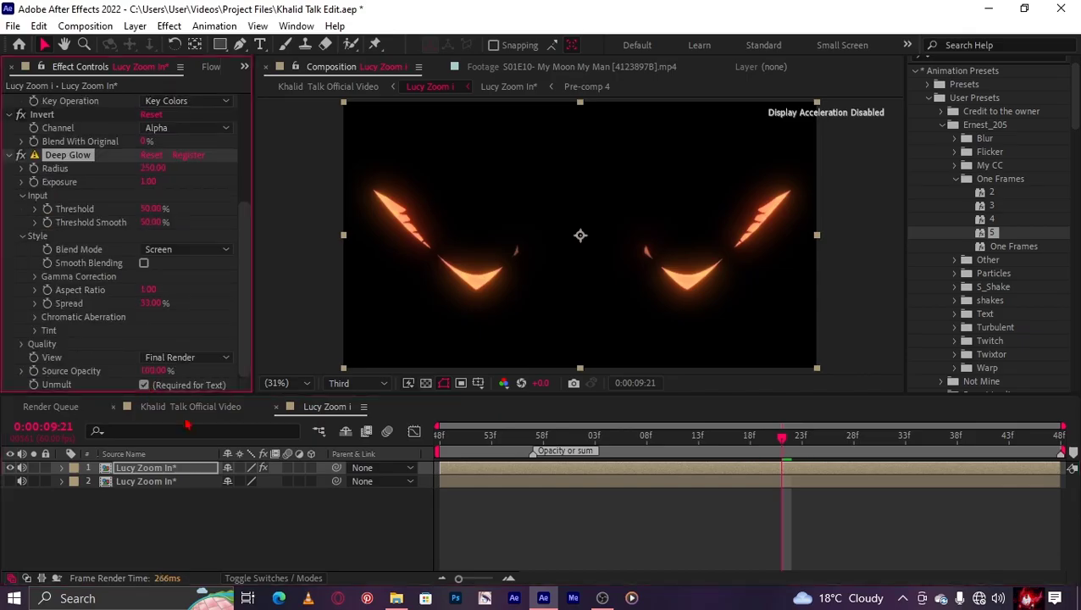
pyautogui.scroll(-10, 119, 275)
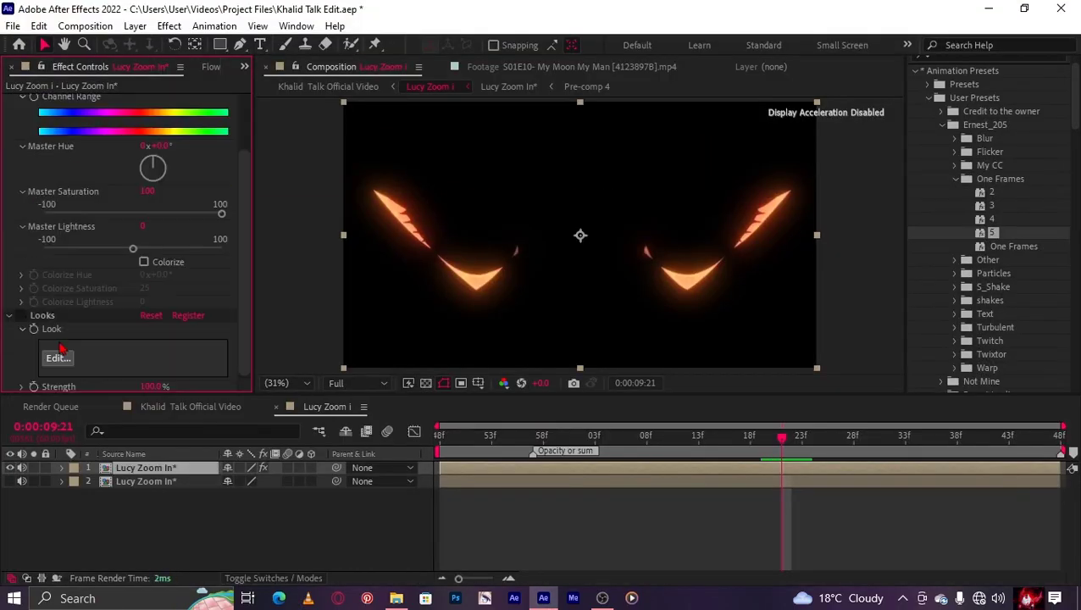
pyautogui.click(57, 355)
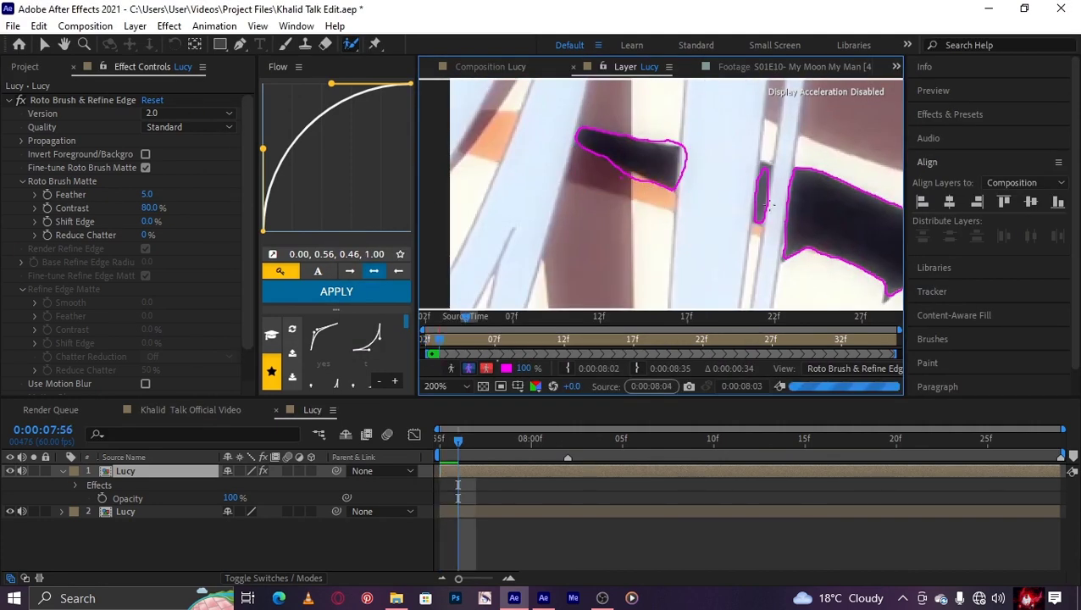
# Refine the Roto Brush outline around the eye areas of the upper Lucy layer frame by frame from 0:00:07:56.
pyautogui.scroll(-2, 616, 163)
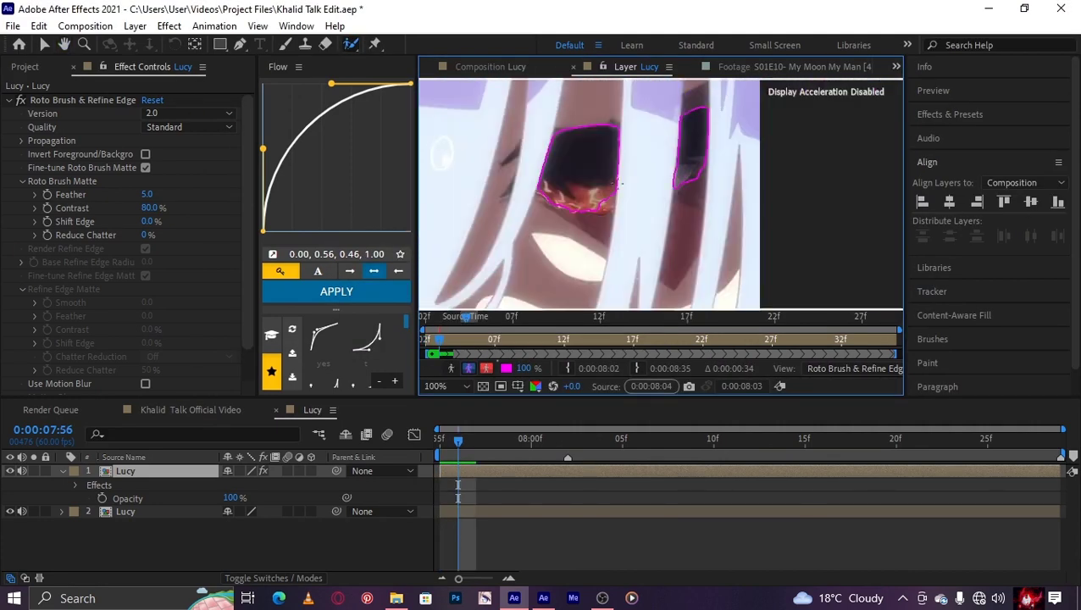
pyautogui.moveTo(517, 184); pyautogui.dragTo(1064, 200)
pyautogui.scroll(-1, 721, 203)
pyautogui.press('pagedown')
pyautogui.press('pagedown')
pyautogui.moveTo(721, 204)
pyautogui.mouseDown()
pyautogui.moveTo(474, 118)
pyautogui.moveTo(802, 156)
pyautogui.moveTo(1069, 205)
pyautogui.mouseUp()
pyautogui.scroll(1, 738, 134)
pyautogui.moveTo(560, 173); pyautogui.dragTo(571, 135)
pyautogui.press('pagedown')
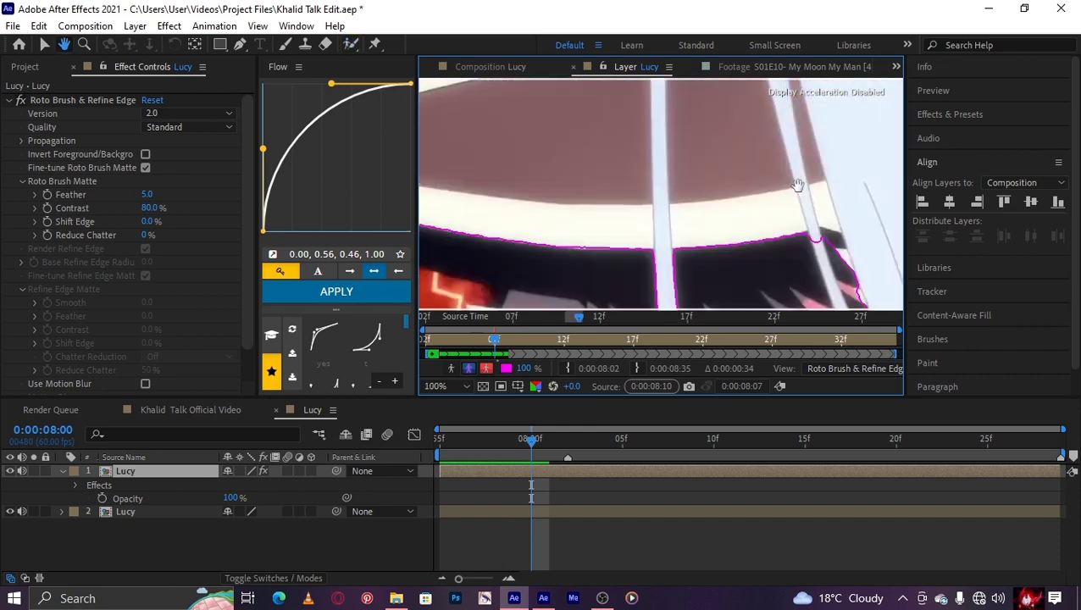
pyautogui.scroll(-2, 569, 172)
pyautogui.press('pagedown')
pyautogui.scroll(2, 743, 200)
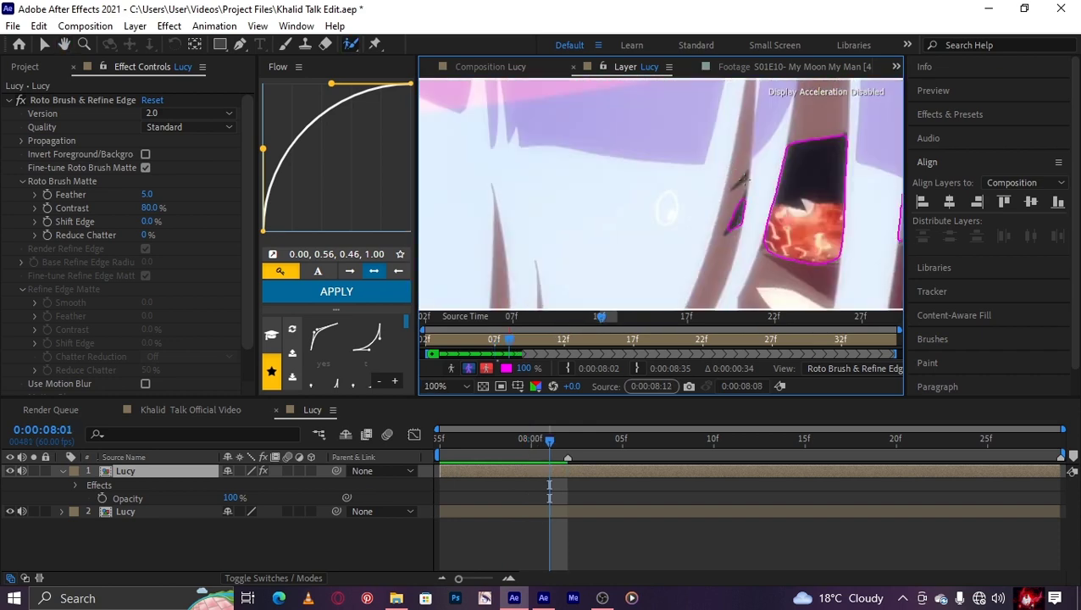
pyautogui.press('pagedown')
pyautogui.scroll(-2, 743, 180)
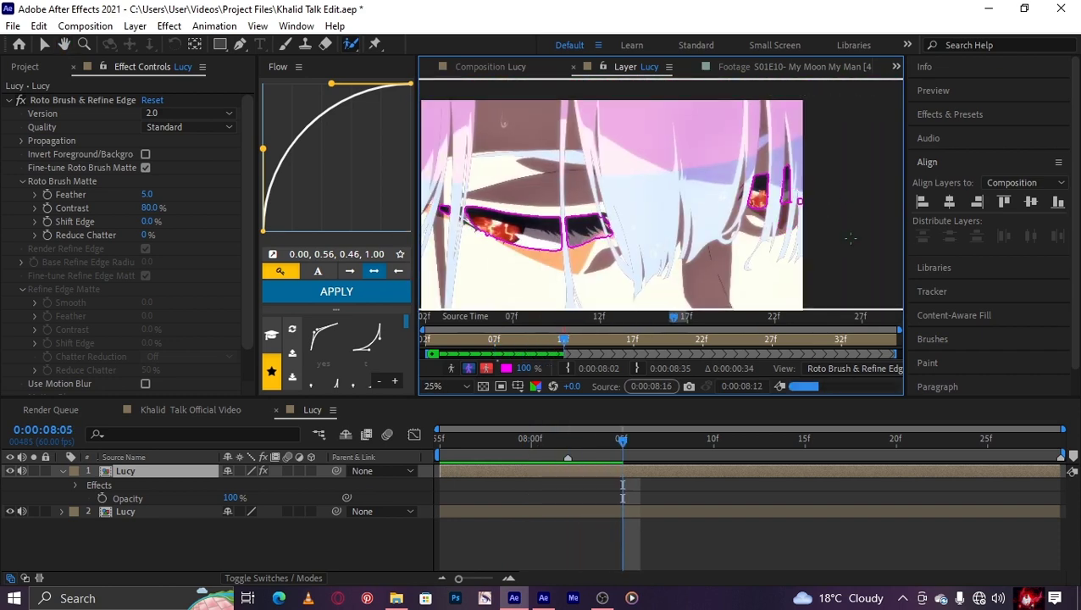
# Freeze the Roto Brush propagation on the Lucy layer and on the Lucy 2 layer in Pre-comp 10.
pyautogui.moveTo(905, 239); pyautogui.dragTo(1050, 239)
pyautogui.click(1007, 364)
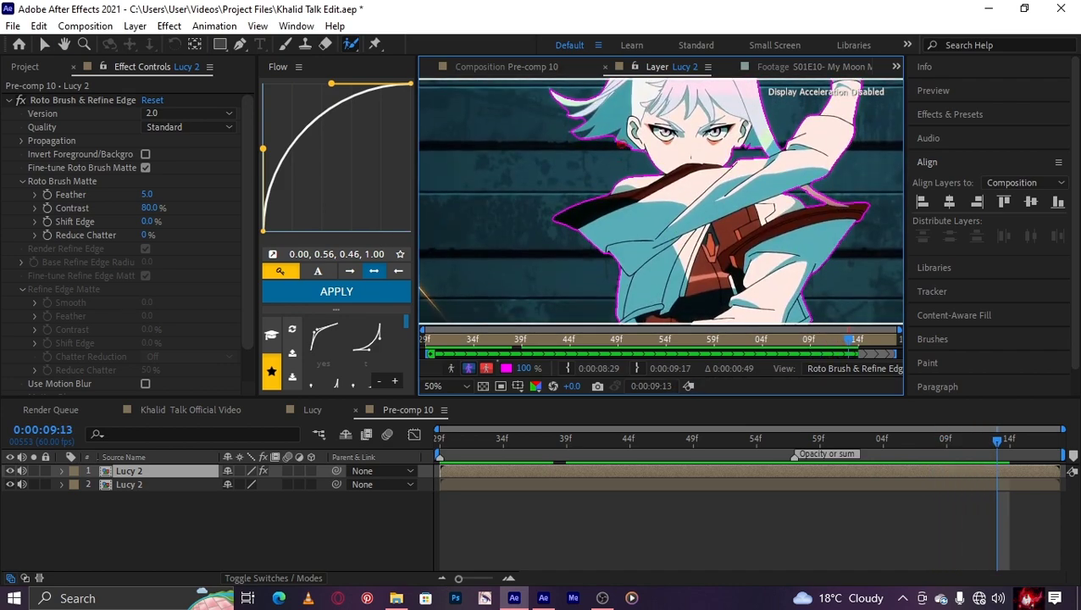
pyautogui.click(1029, 368)
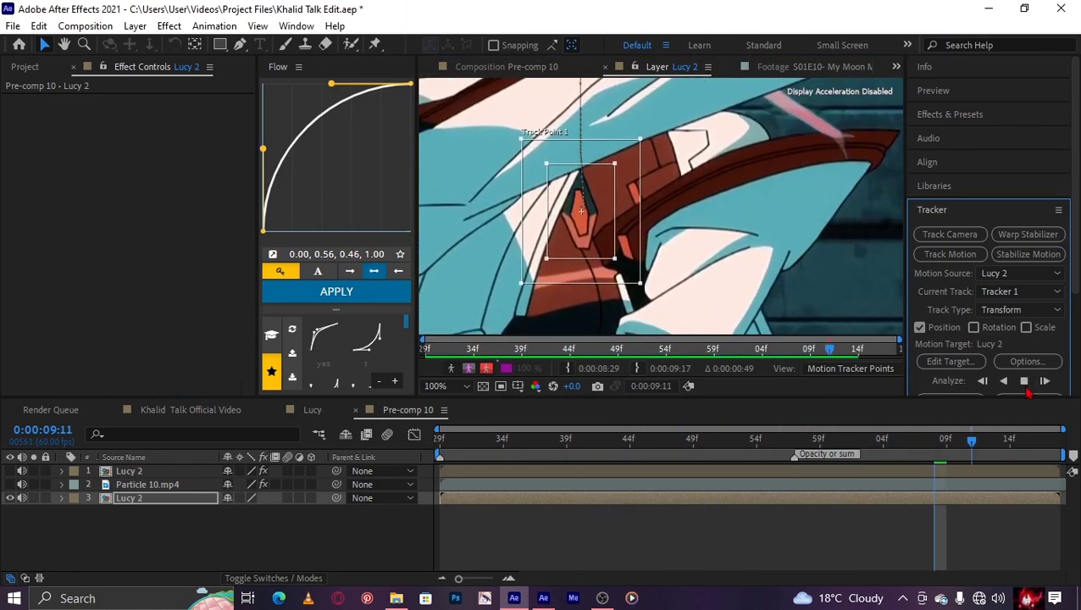
# Reveal the Position property of the Particle 10.mp4 layer and of Dark Red Solid 1.
pyautogui.click(515, 488)
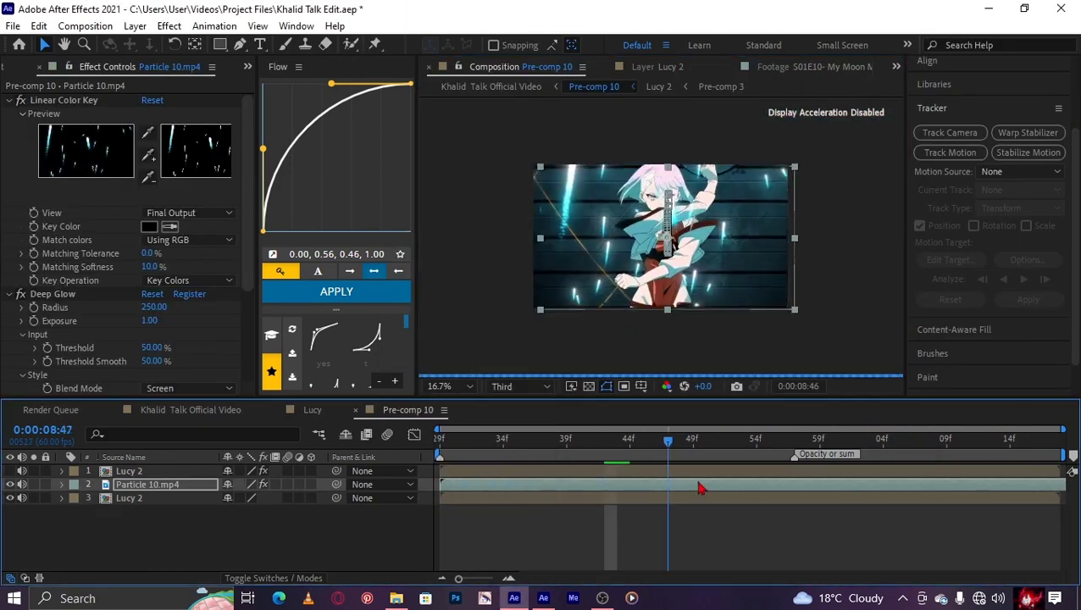
pyautogui.rightClick(459, 484)
pyautogui.press('Escape')
pyautogui.press('p')
pyautogui.click(521, 386)
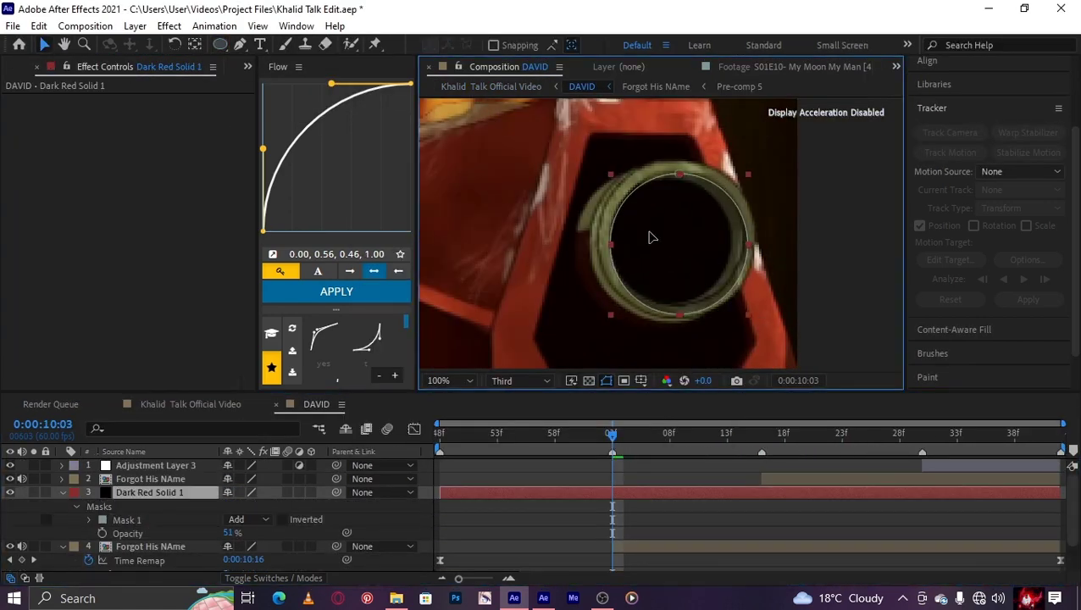
pyautogui.press('p')
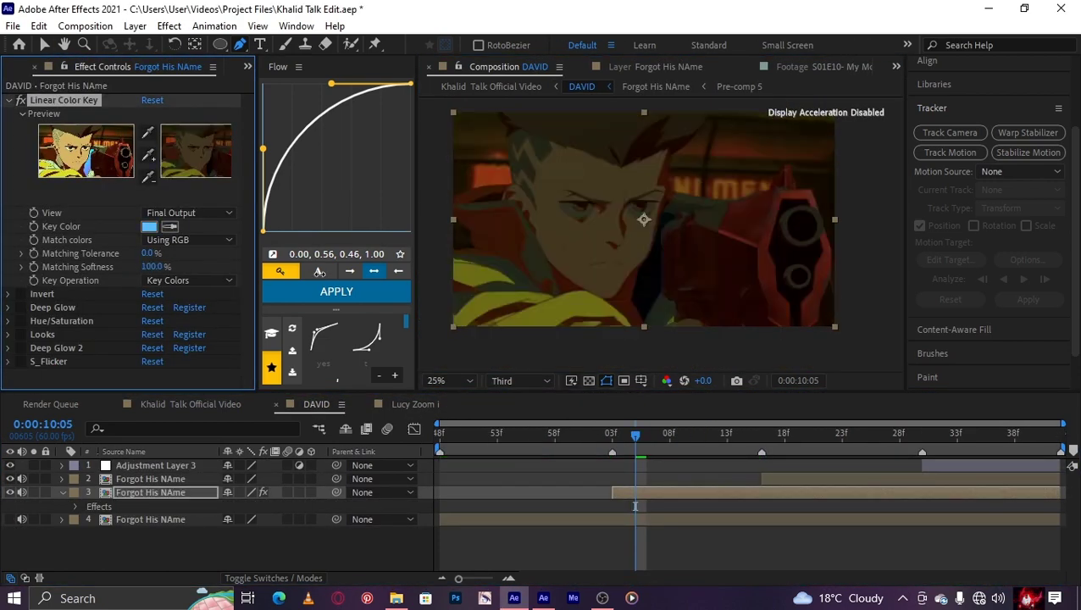
# Undo the last change in the DAVID composition and freeze the Roto Brush selection of the eyes on the upper Forgot His NAme layer.
pyautogui.hotkey('ctrl', 'z')
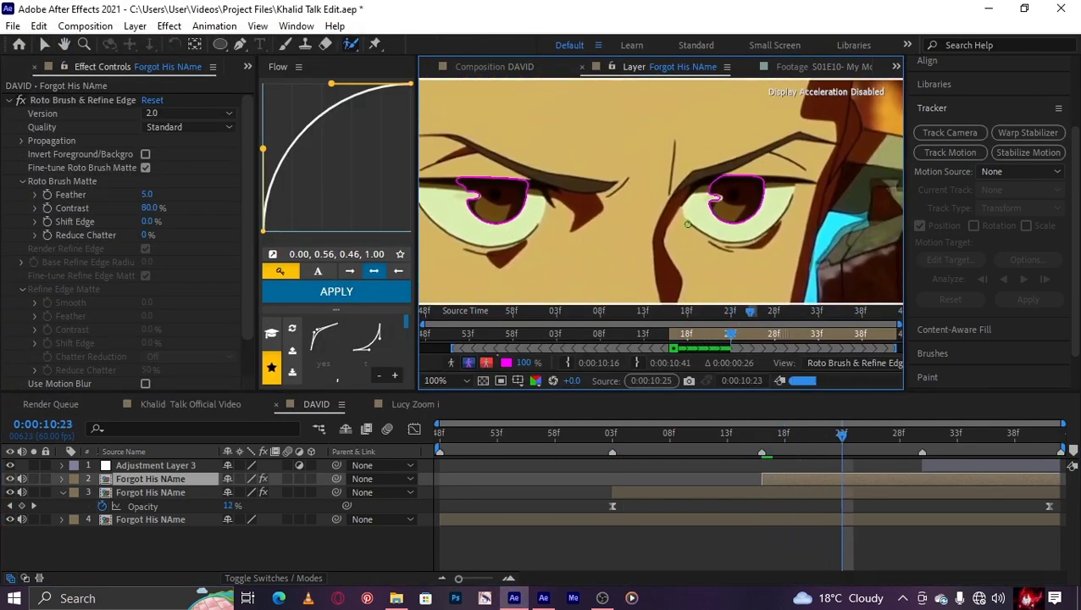
pyautogui.click(1017, 365)
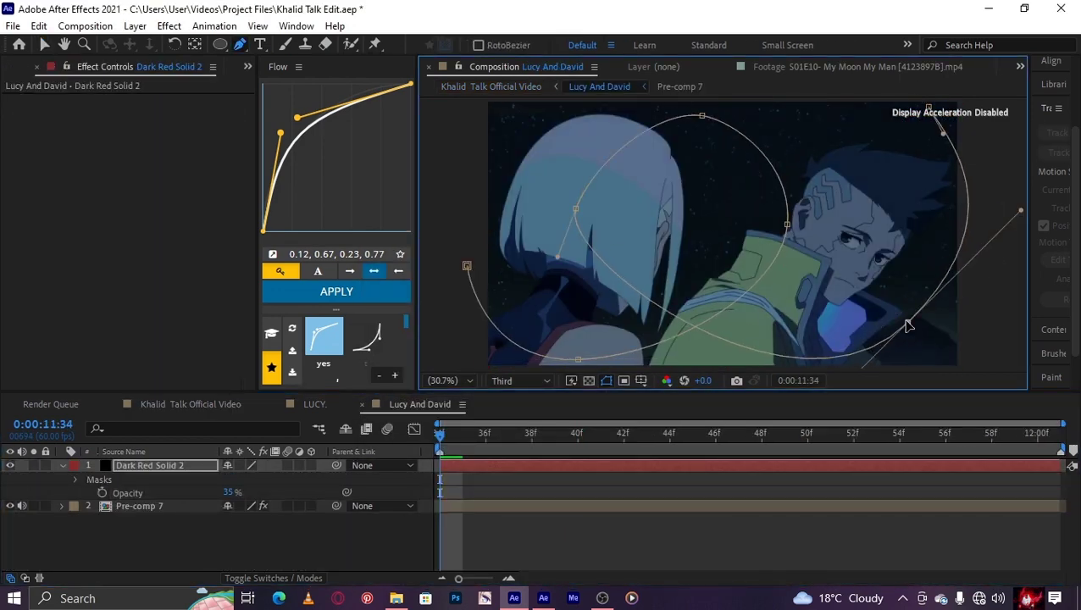
# Open the preset choices of the glowing-beam effect that follows the looping mask on Dark Red Solid 2.
pyautogui.press(',')
pyautogui.press(',')
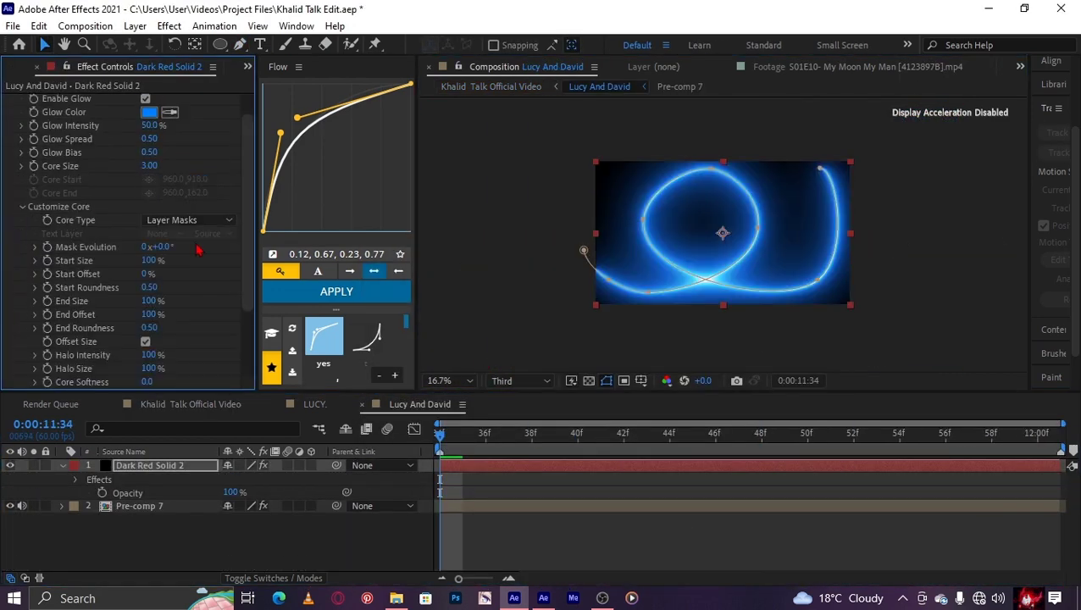
pyautogui.click(190, 113)
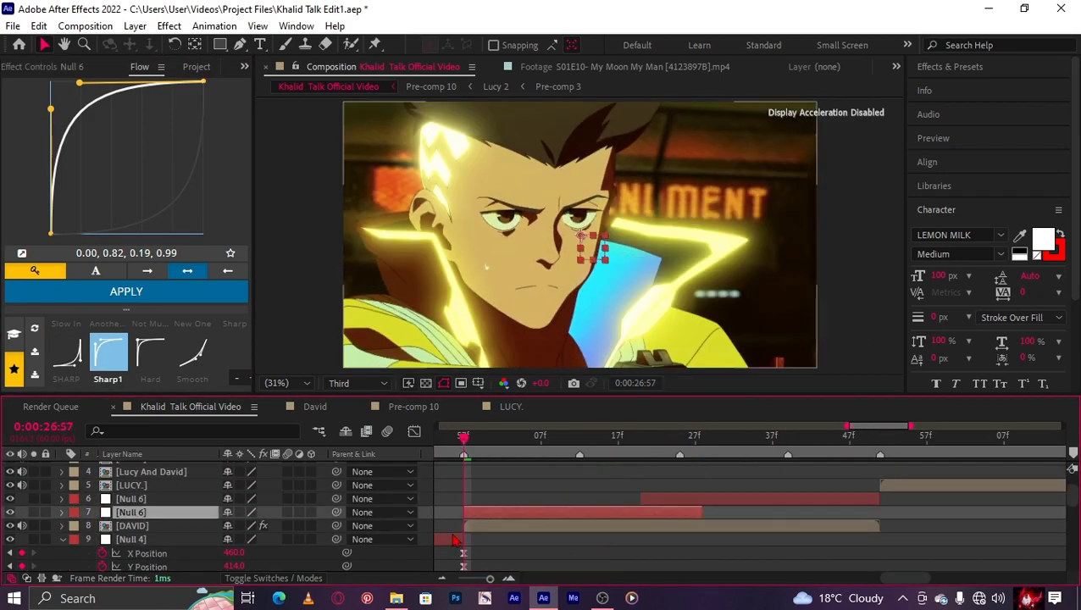
pyautogui.rightClick(180, 532)
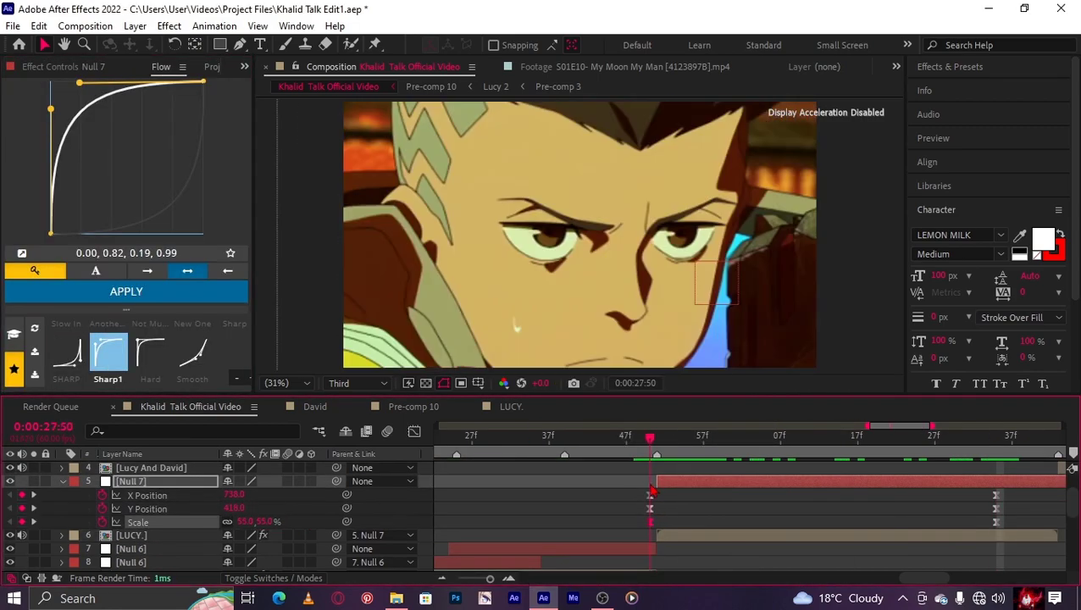
pyautogui.click(584, 455)
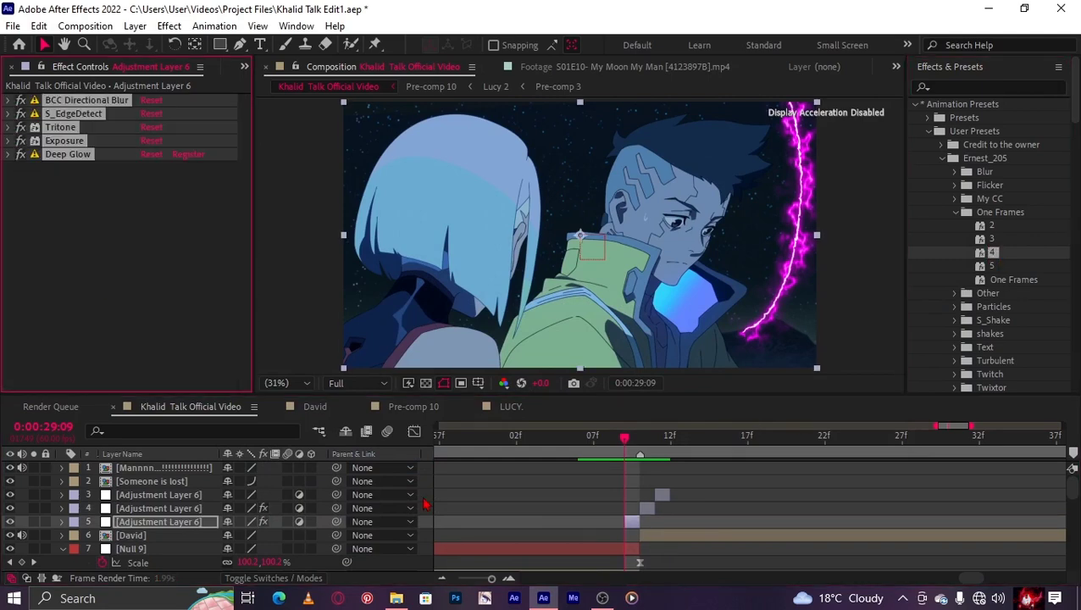
pyautogui.click(638, 473)
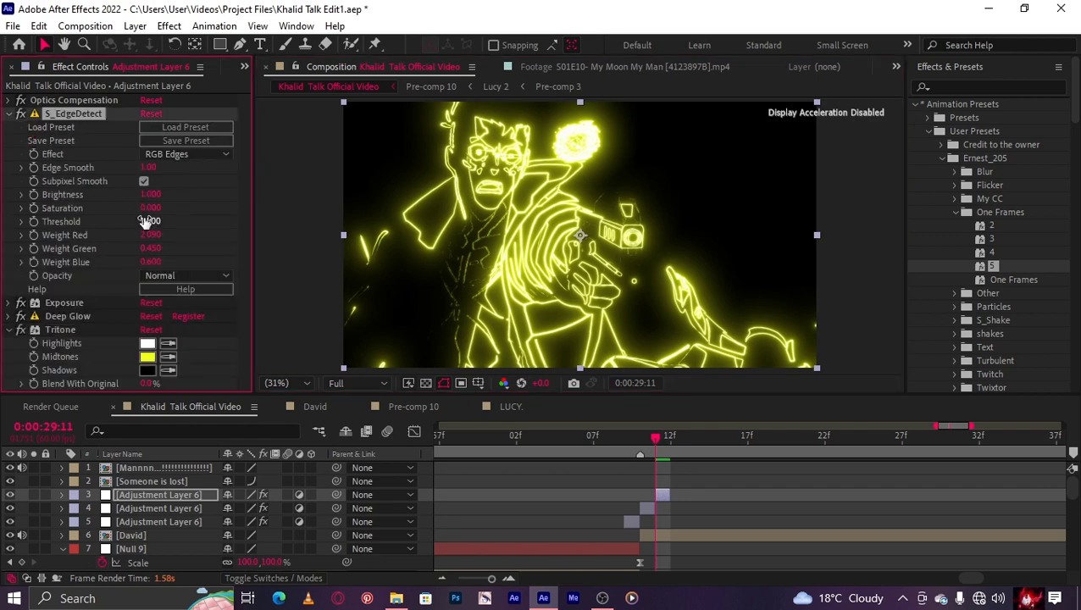
pyautogui.click(23, 307)
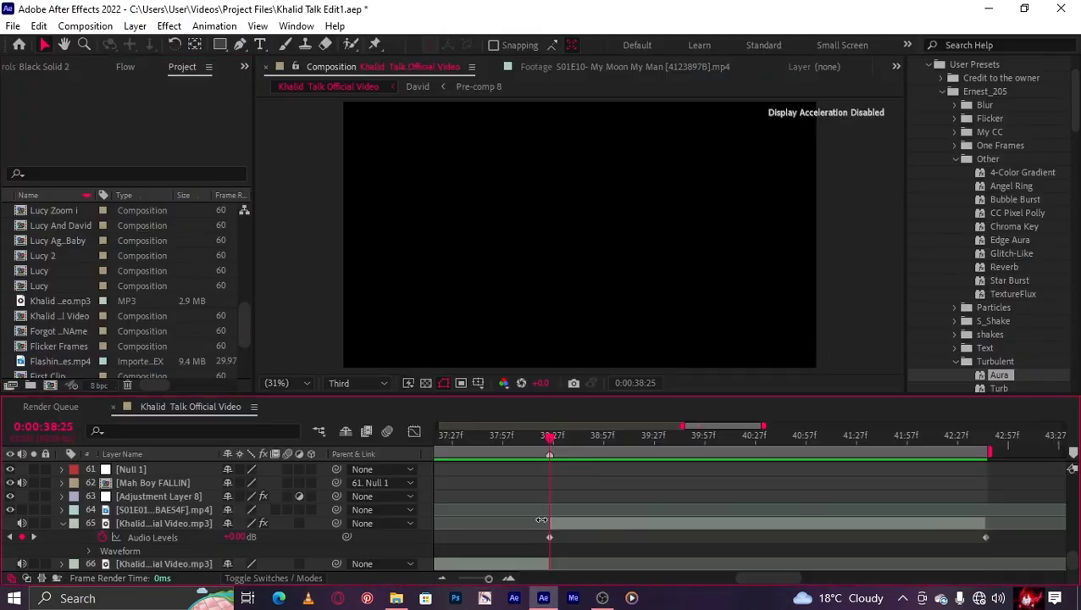
# Import Swoosh (3).mp3, place it around the music cut at 0:00:38:25 and keyframe its Audio Levels.
pyautogui.hotkey('ctrl', 'i')
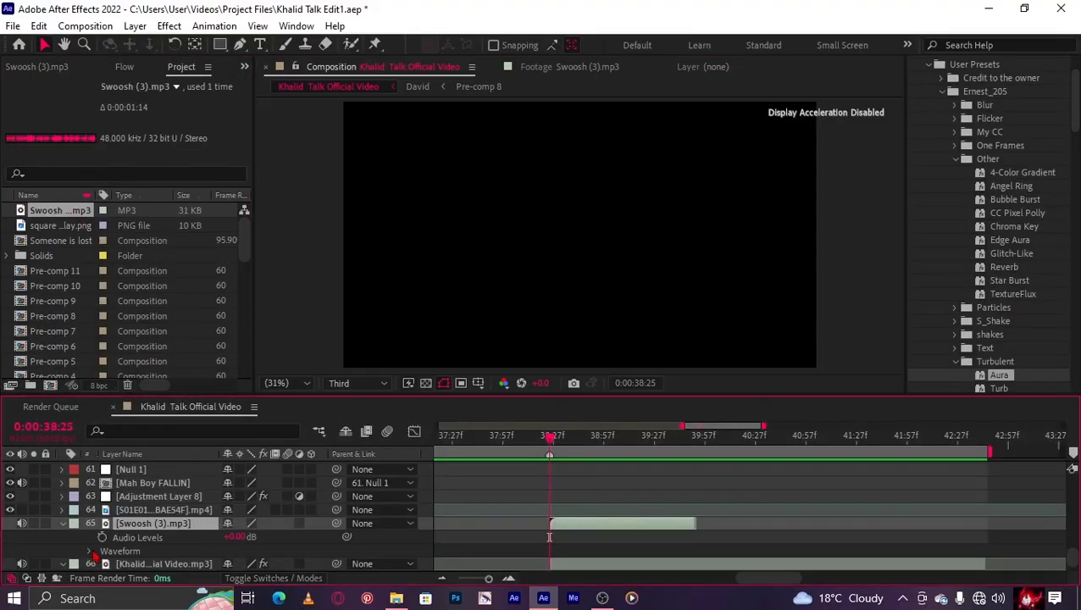
pyautogui.moveTo(527, 441); pyautogui.dragTo(549, 441)
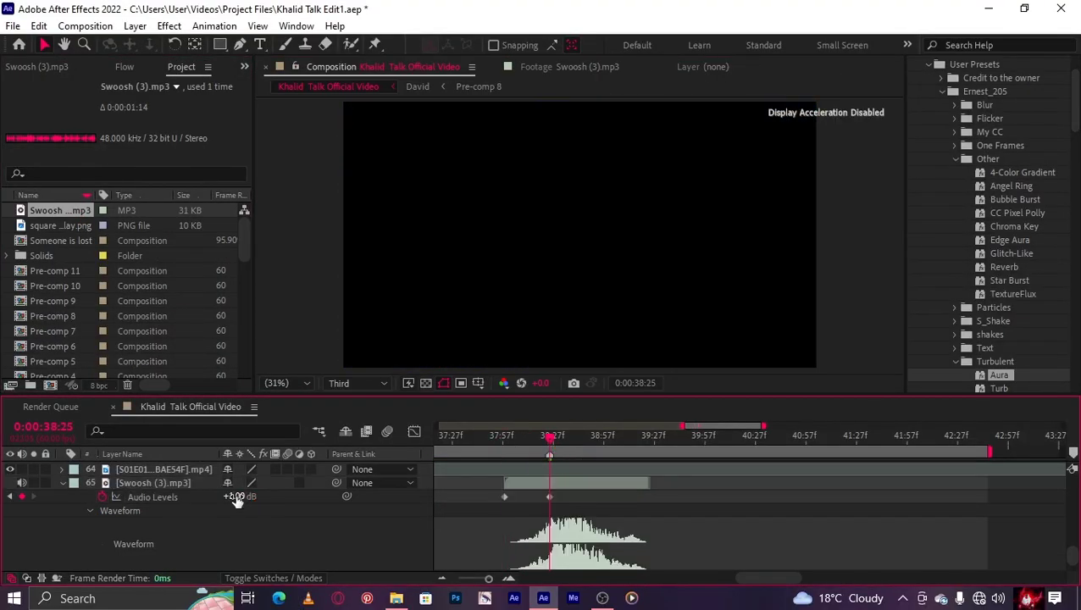
pyautogui.scroll(-2, 644, 557)
pyautogui.press('l')
pyautogui.press('-')
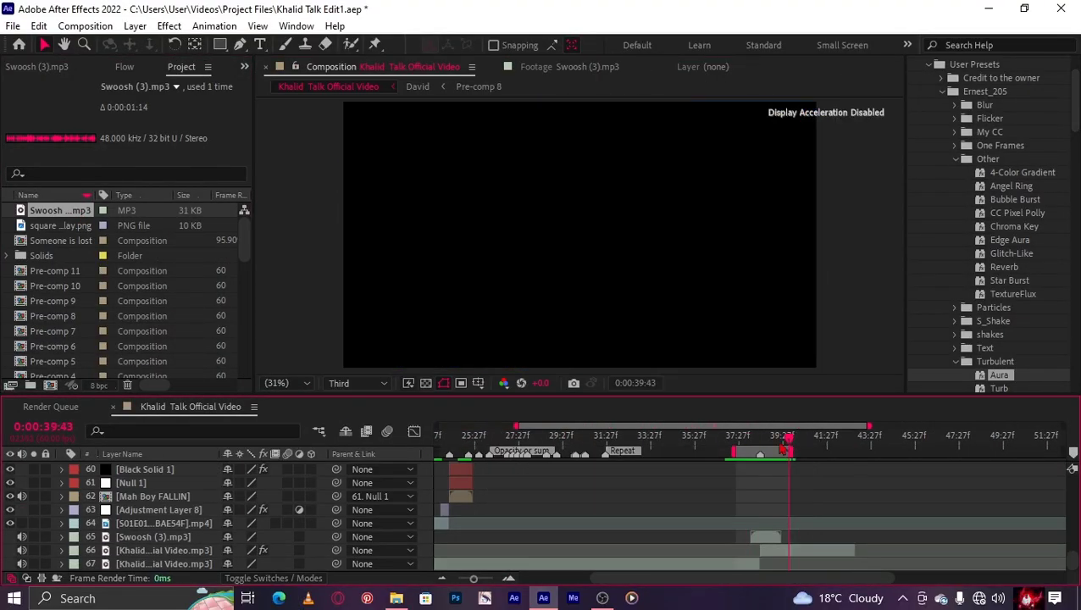
# Set Bass to 50 and Treble to -30 on the music segment that starts at 0:00:38:25.
pyautogui.press('pagedown')
pyautogui.press('=')
pyautogui.press('F3')
pyautogui.click(155, 113)
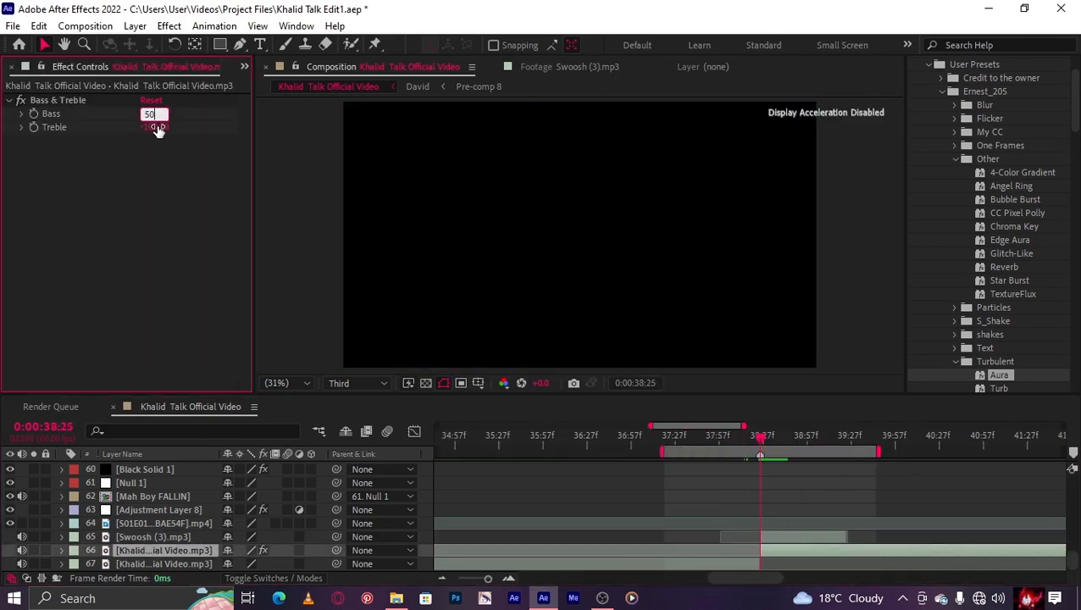
# Add a -15 dB Audio Levels keyframe to Swoosh (3).mp3 at 0:00:39:23.
pyautogui.press('-')
pyautogui.click(717, 439)
pyautogui.hotkey('ctrl', 'Up')
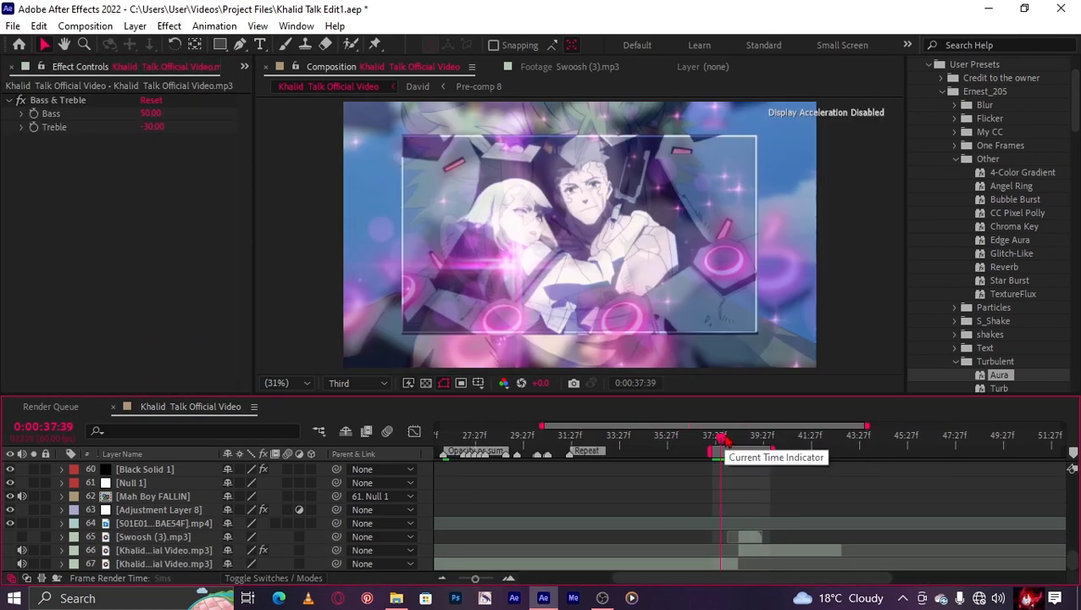
pyautogui.press('l')
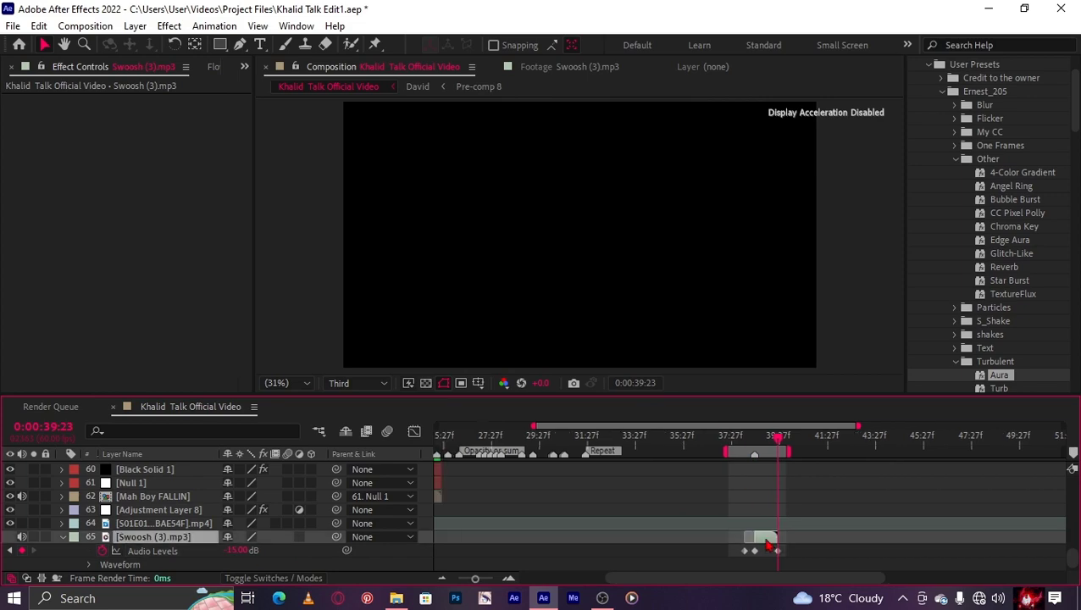
# Apply Reverb to Swoosh (3).mp3 with Dry Out at 120% and Wet Out at 20%.
pyautogui.hotkey('ctrl', 'space')
pyautogui.write('reve')
pyautogui.press('Return')
pyautogui.click(150, 168)
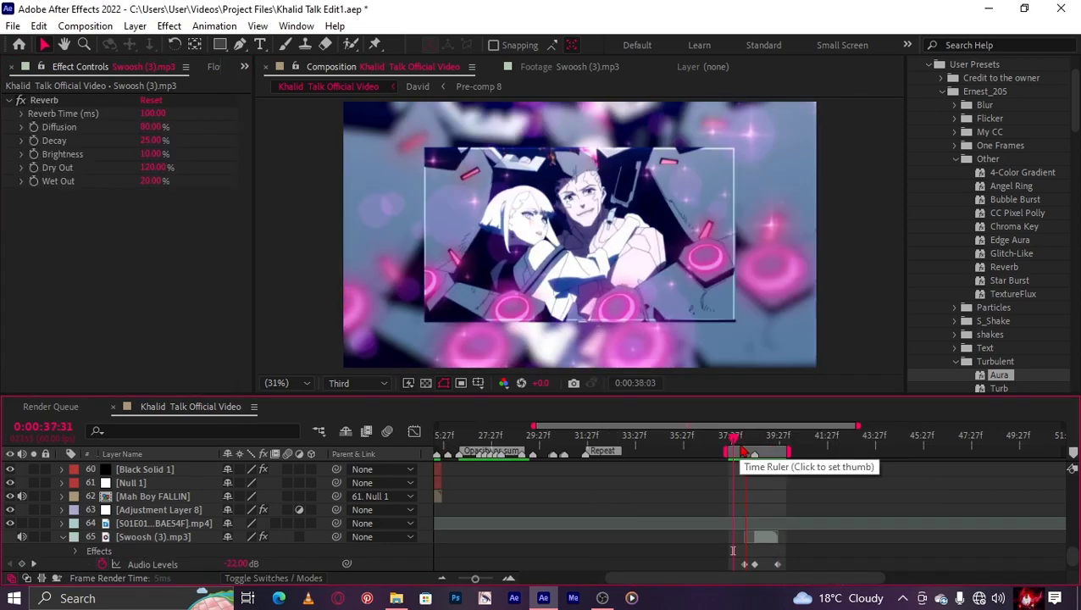
# Pre-compose all the edit layers above the opening clip into a new composition named "Finished Edit".
pyautogui.moveTo(777, 437); pyautogui.dragTo(1045, 522)
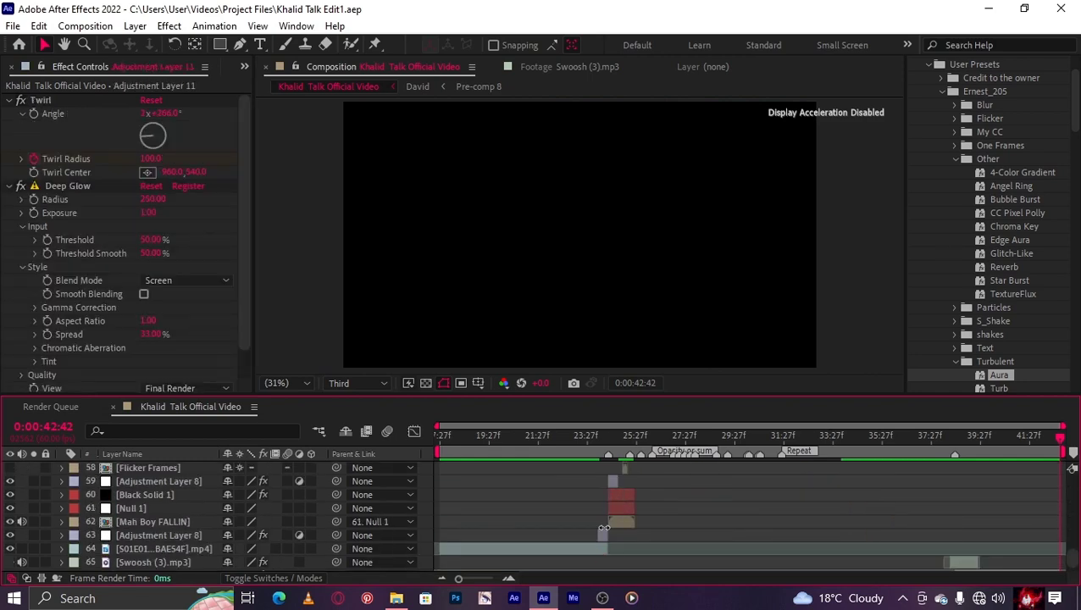
pyautogui.hotkey('ctrl', 'shift', 'c')
pyautogui.write('Finished')
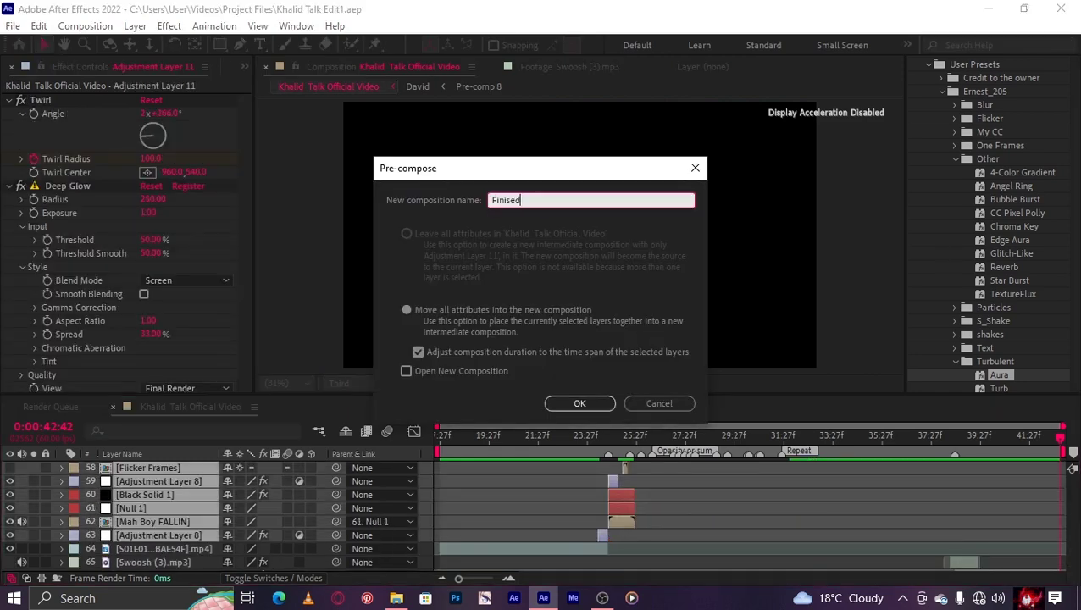
pyautogui.write(' Edit')
pyautogui.press('Return')
# Add an adjustment layer above Finished Edit and go to 0:00:23:05.
pyautogui.hotkey('ctrl', 'alt', 'y')
pyautogui.click(579, 436)
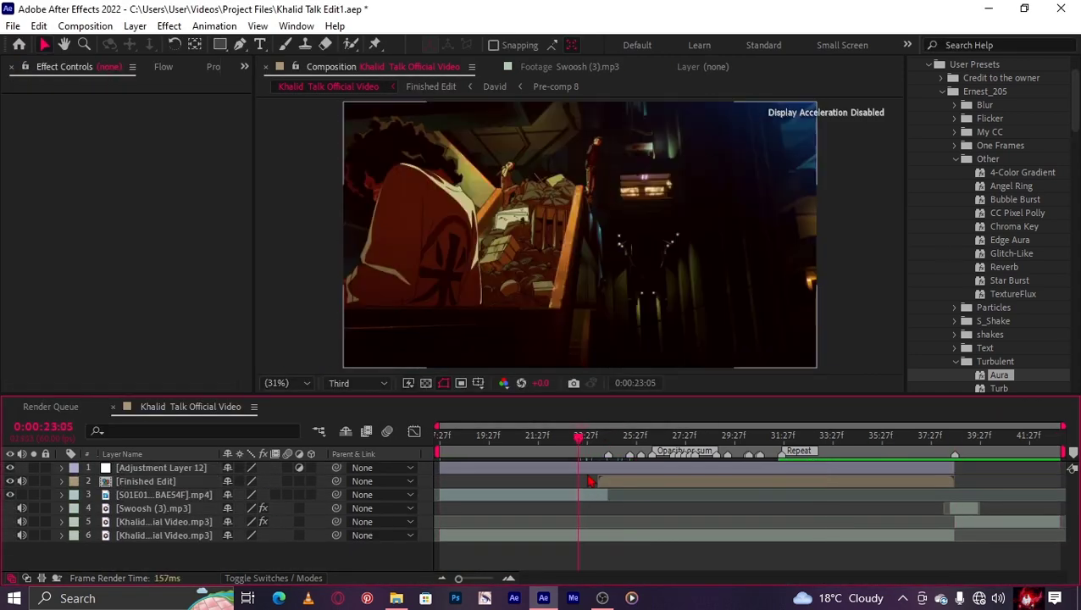
# Apply Looks to Adjustment Layer 12 with Pop at +100%, Edge Softness Kinda Like A Doughnut, Haze/Flare Cool Haze and Contrast.
pyautogui.hotkey('ctrl', 'alt', 'shift', 'e')
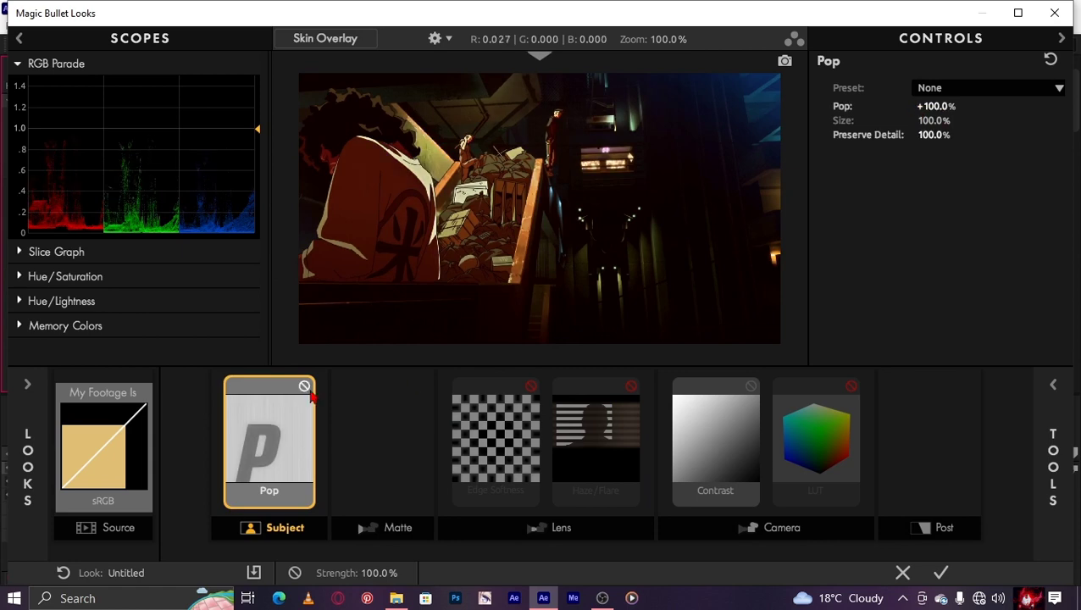
pyautogui.click(496, 436)
pyautogui.hotkey('ctrl', 'z')
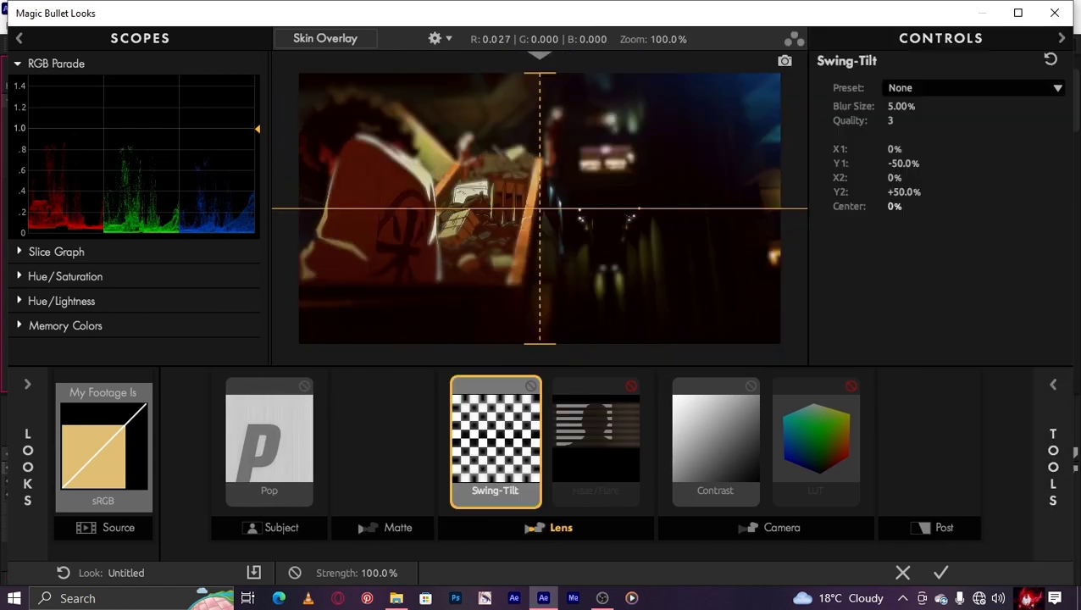
pyautogui.hotkey('ctrl', 'shift', 'z')
pyautogui.hotkey('ctrl', 'shift', 'z')
pyautogui.hotkey('ctrl', 'shift', 'z')
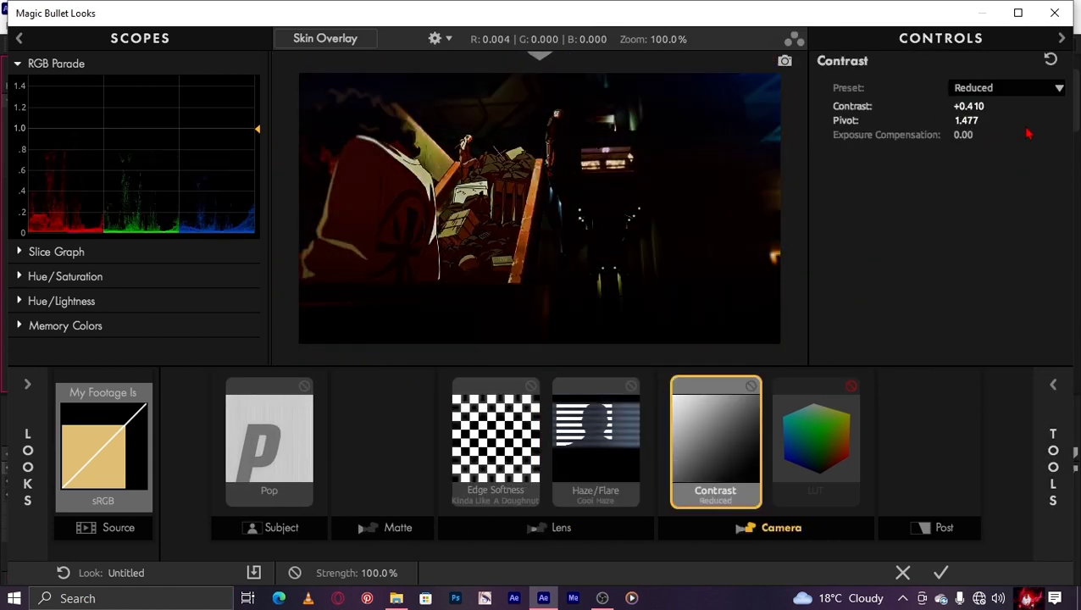
pyautogui.hotkey('ctrl', 'shift', 'z')
pyautogui.hotkey('ctrl', 'shift', 'z')
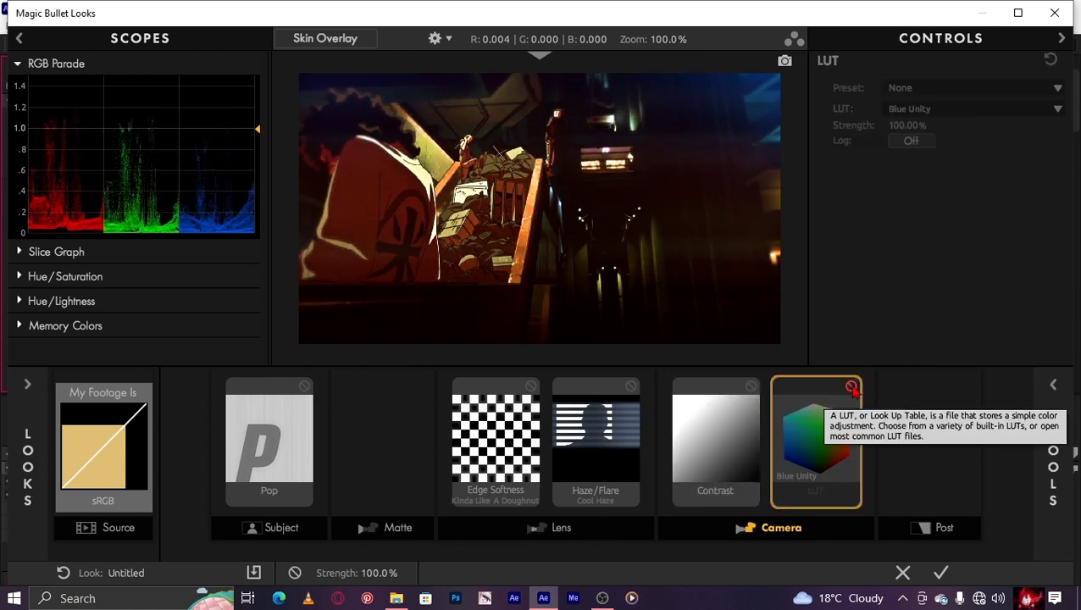
pyautogui.press('Return')
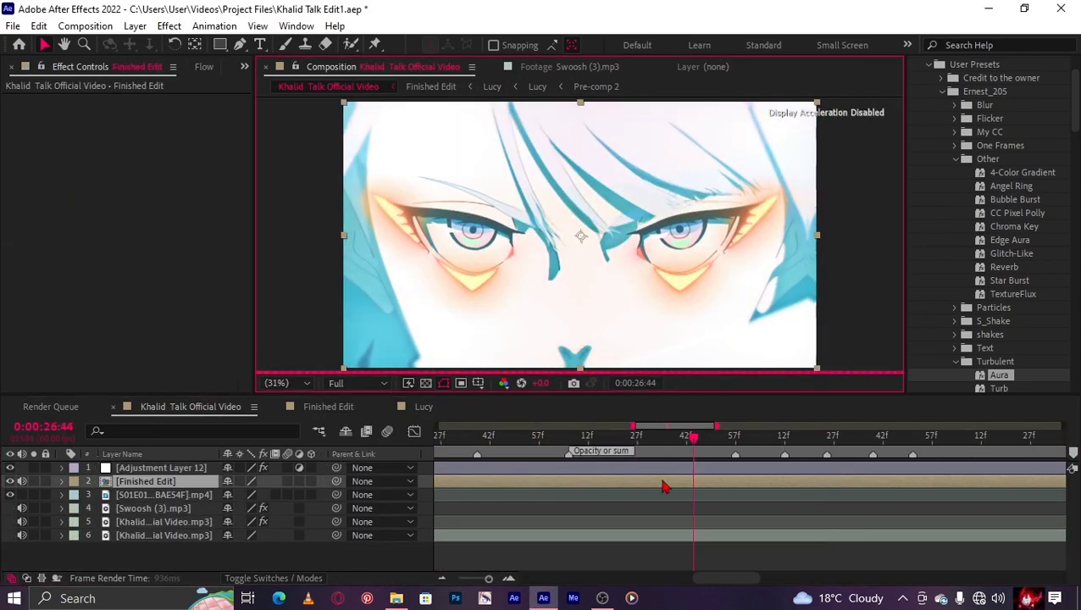
# Browse the My CC presets, start a fresh look for Adjustment Layer 12 and preview the favorite look Classic Tension.
pyautogui.click(956, 133)
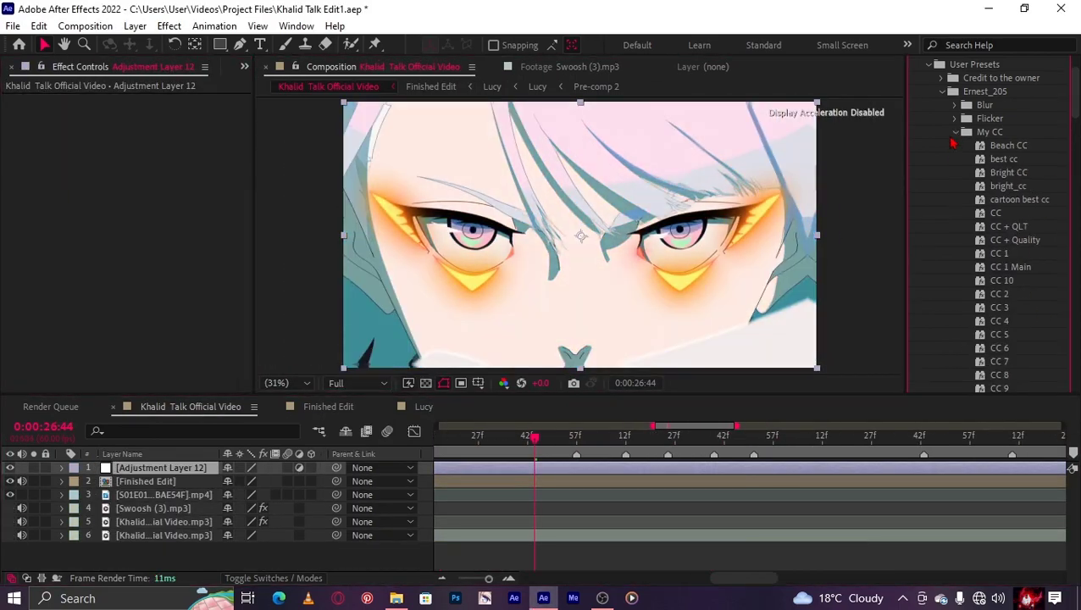
pyautogui.scroll(-5, 952, 144)
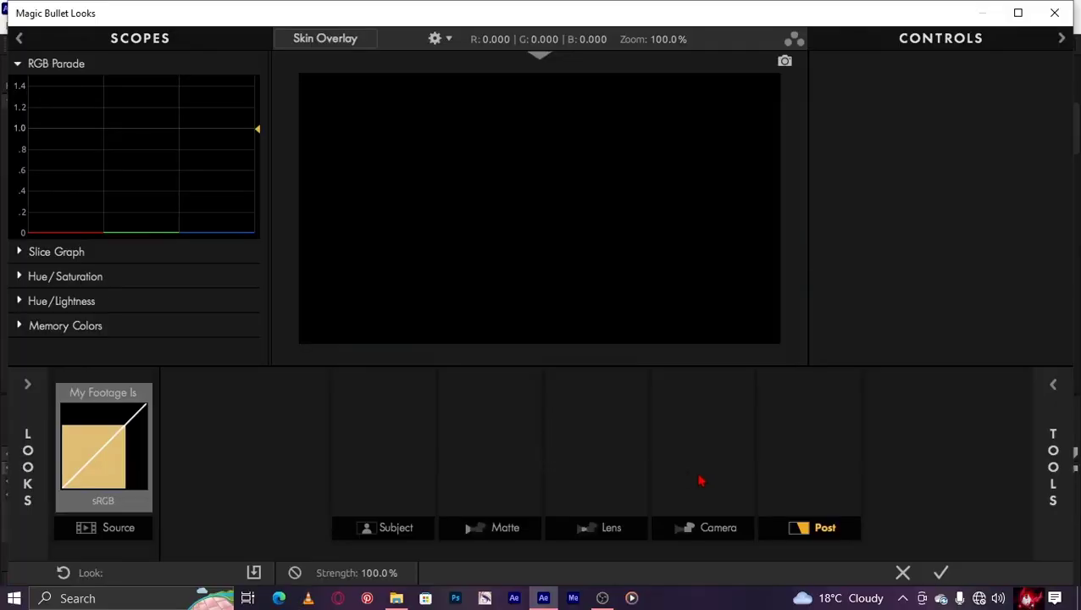
pyautogui.moveTo(637, 193)
pyautogui.mouseDown()
pyautogui.moveTo(833, 453)
pyautogui.moveTo(930, 441)
pyautogui.mouseUp()
pyautogui.click(962, 88)
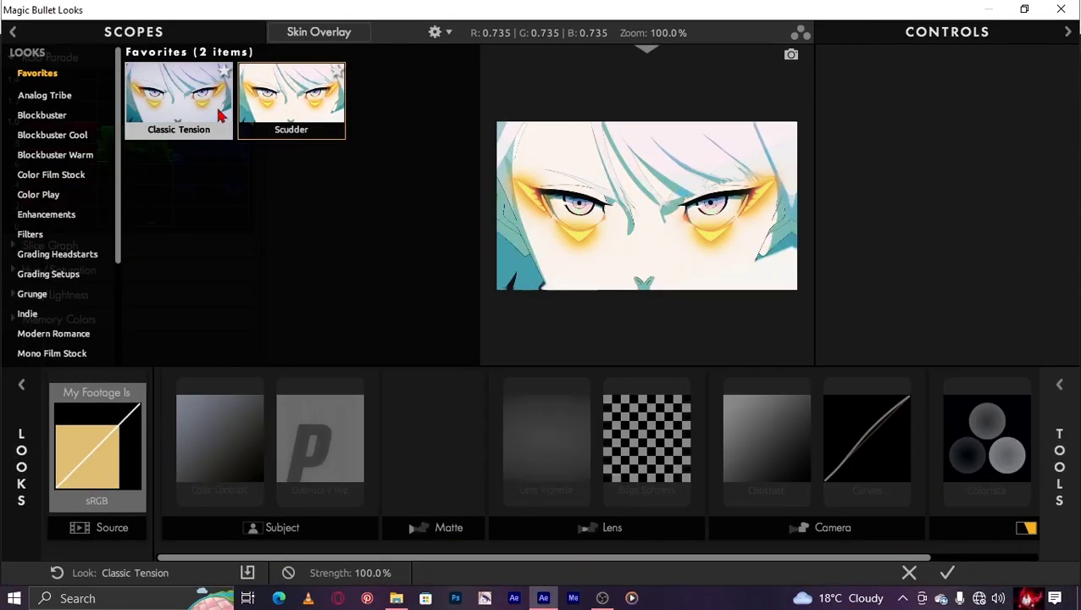